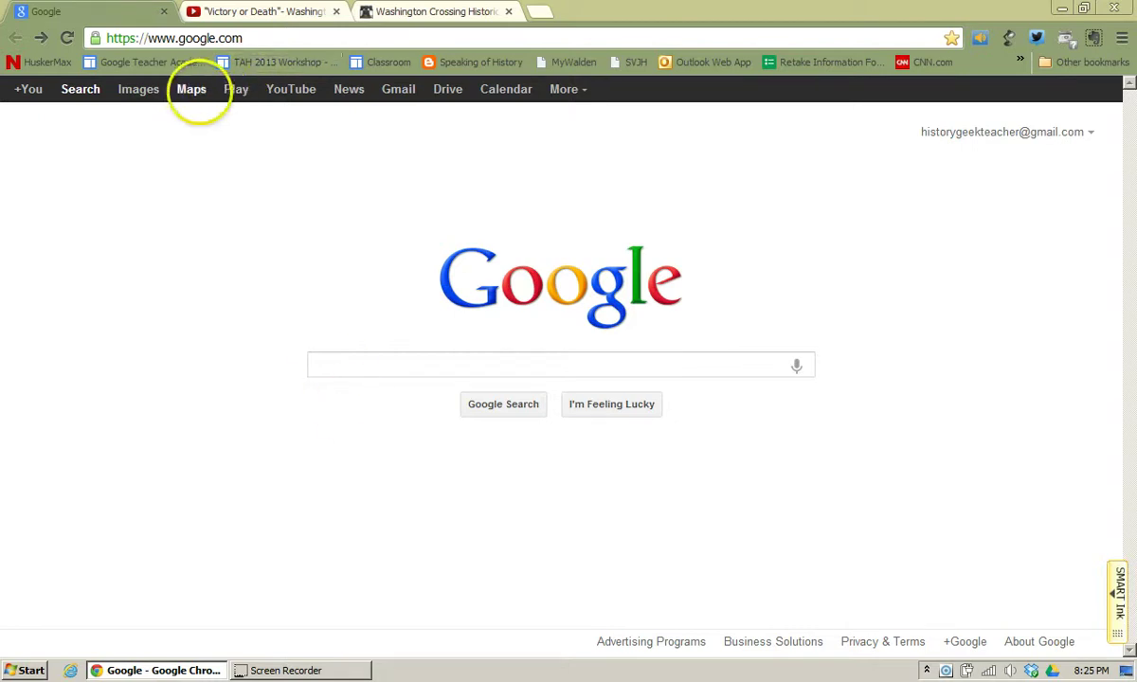
# - Go from the Google home page to Google Maps via the Maps link
pyautogui.click(191, 89)
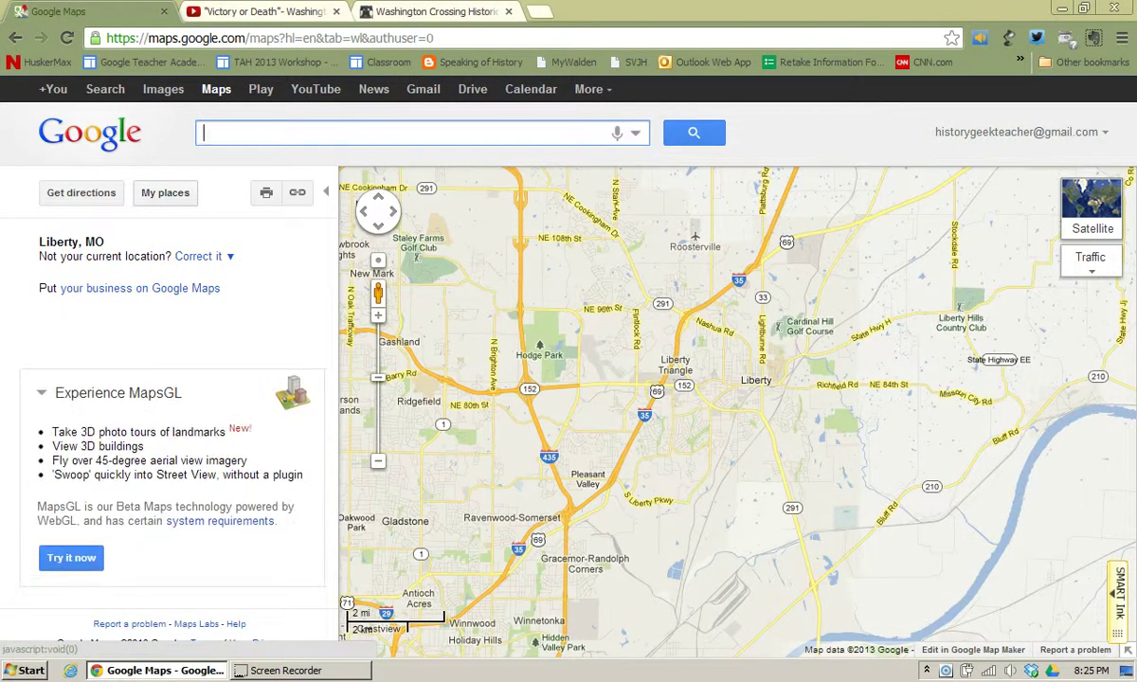
# - Open the Revolutionary War Battles map from My places for editing and select Washington's Crossing
pyautogui.click(164, 192)
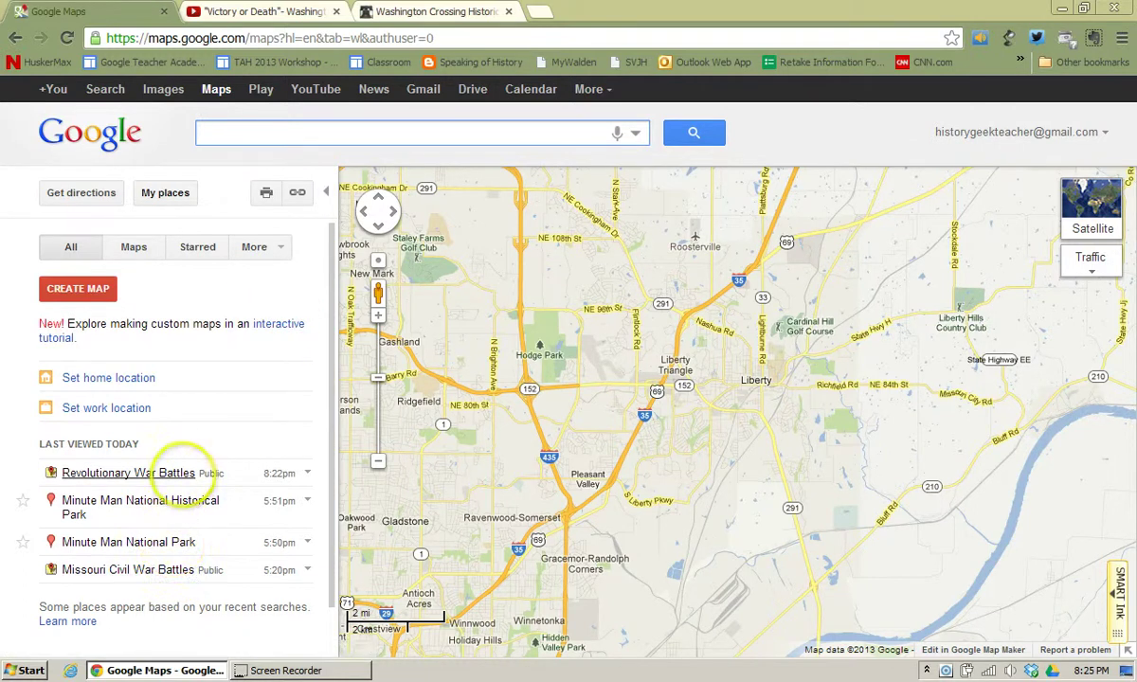
pyautogui.click(180, 473)
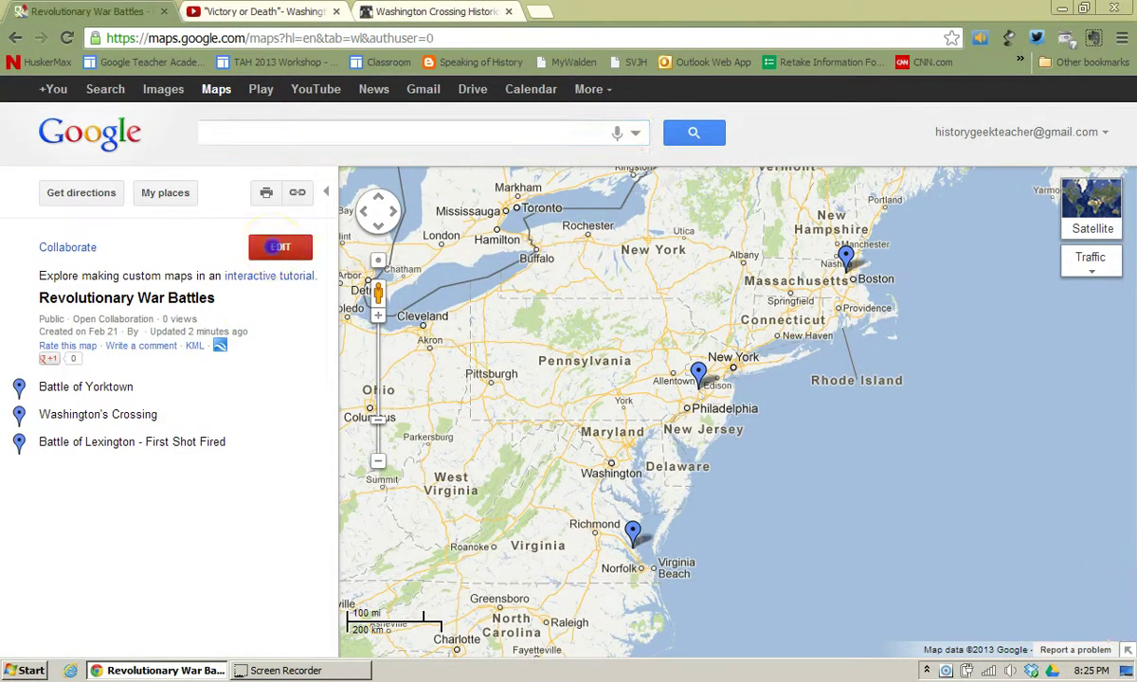
pyautogui.click(275, 245)
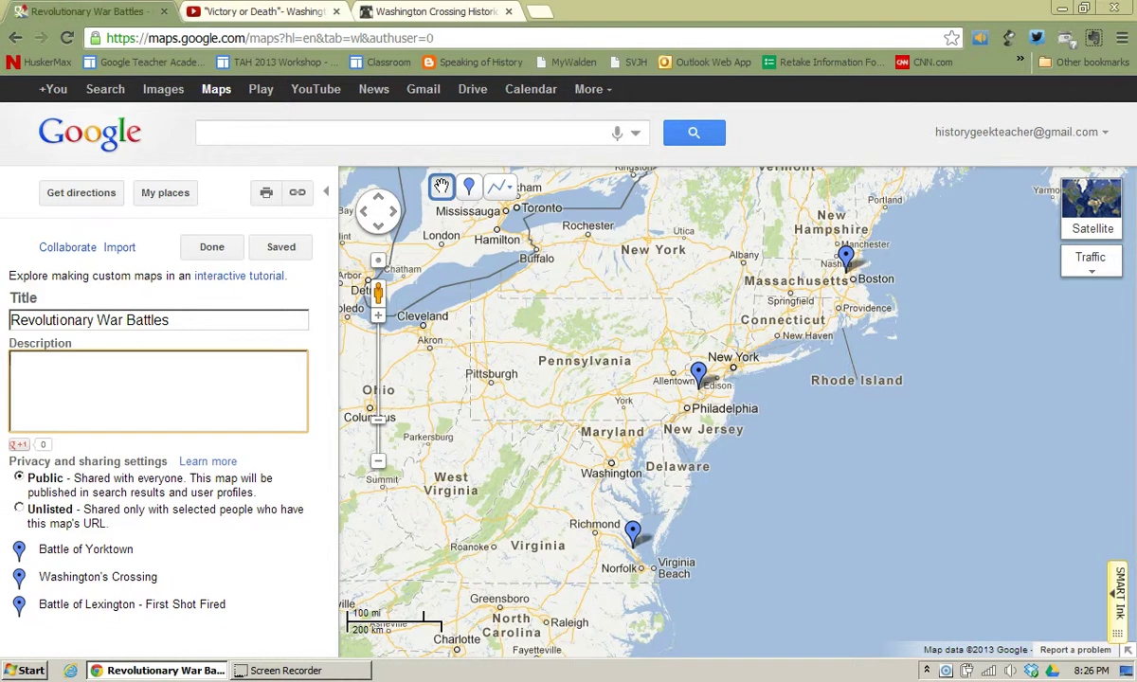
pyautogui.click(97, 576)
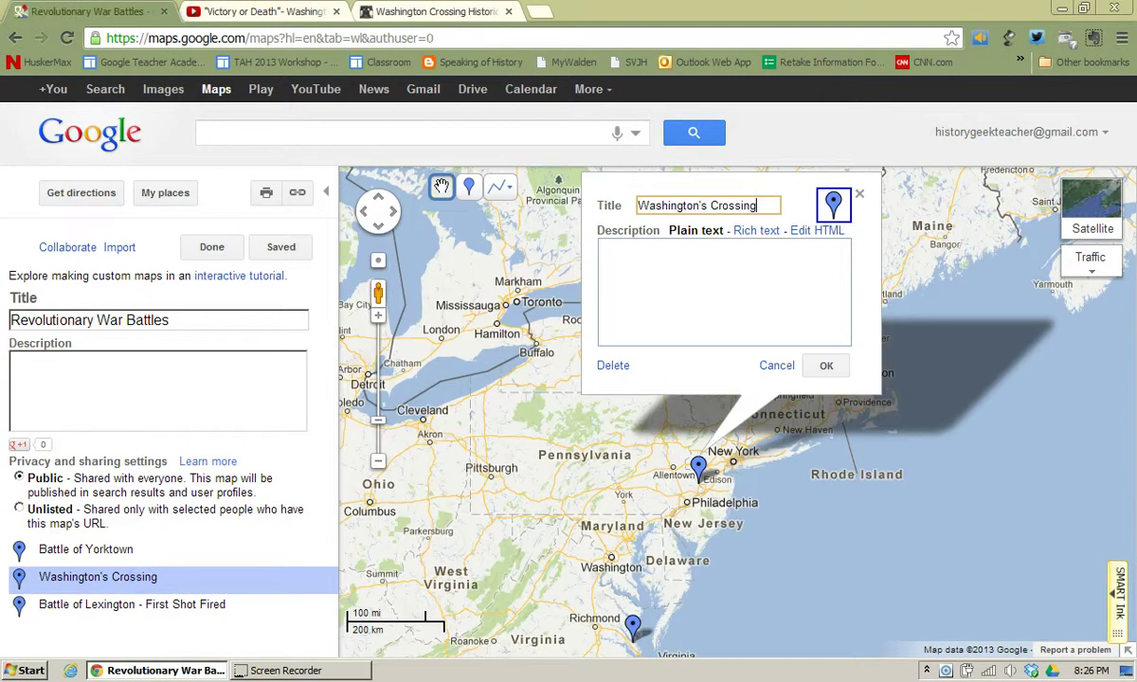
# - Switch Washington's Crossing's description to Edit HTML mode, then go to the Victory or Death video
pyautogui.click(770, 254)
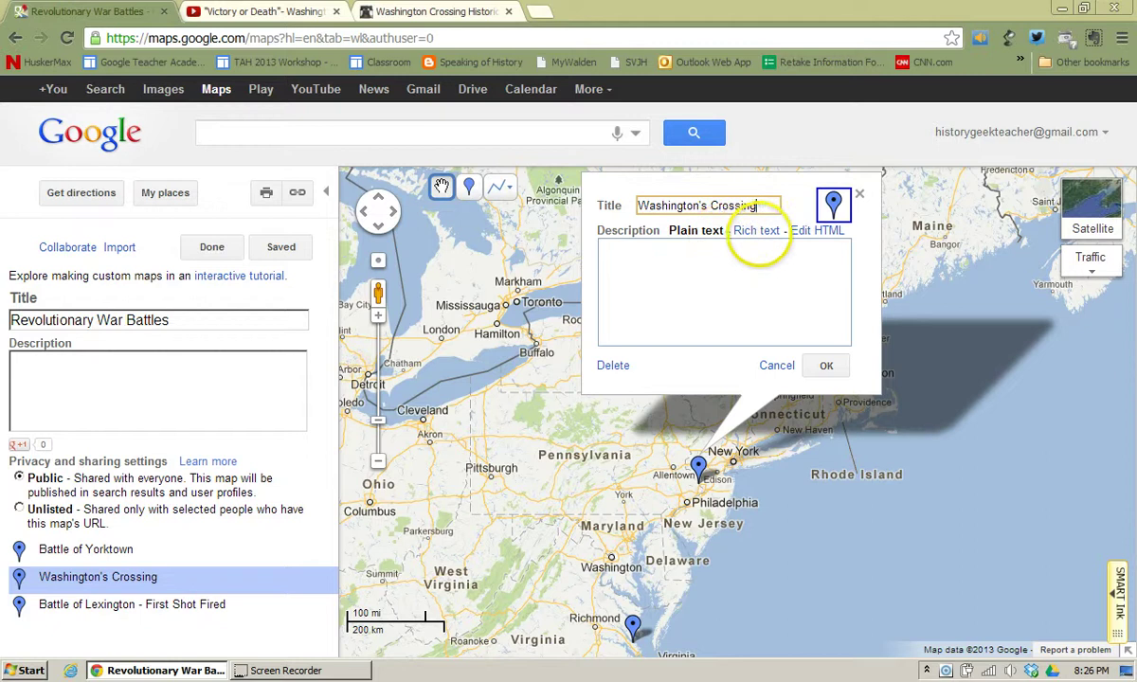
pyautogui.doubleClick(766, 231)
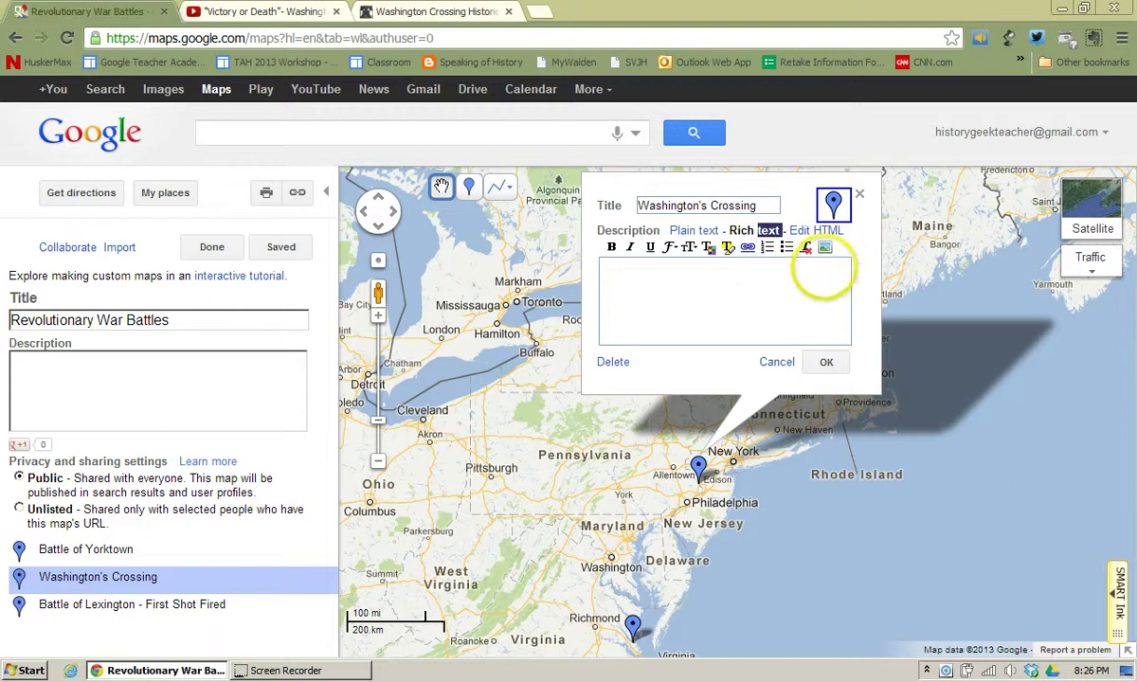
pyautogui.click(813, 231)
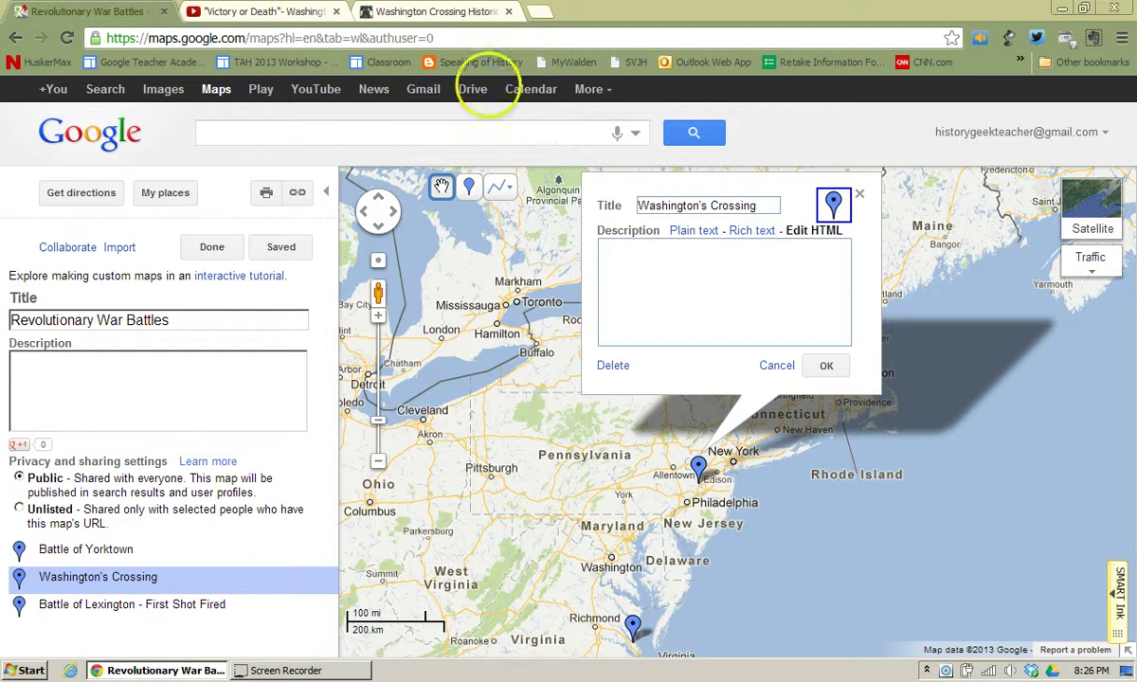
pyautogui.click(298, 13)
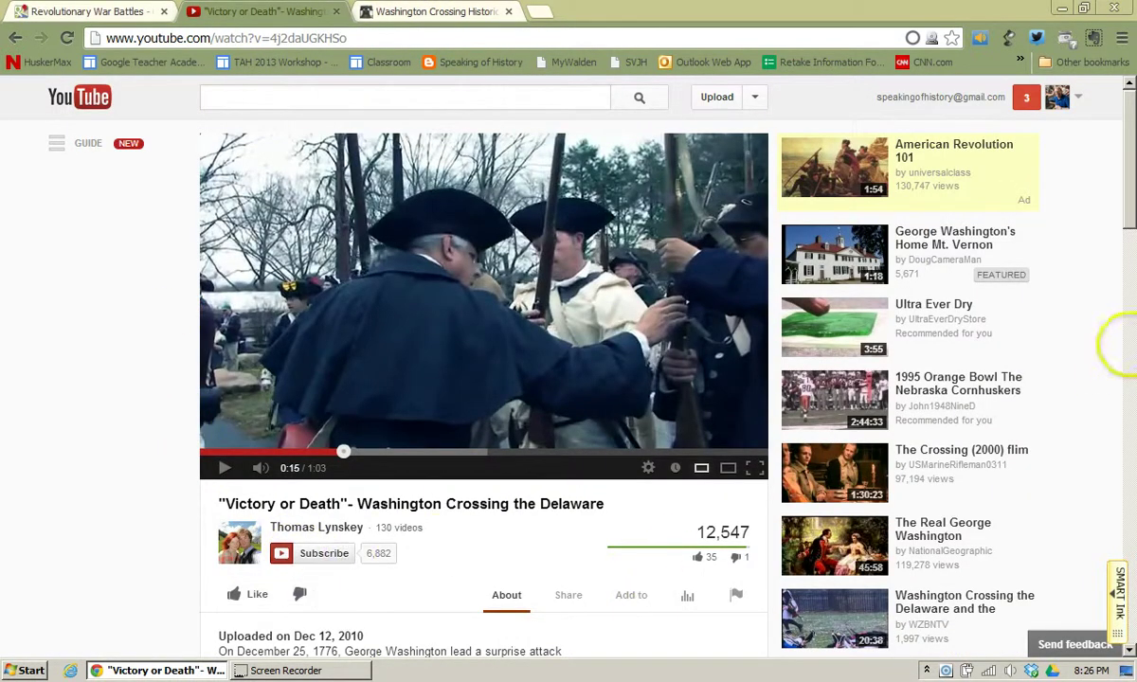
# - Copy the Victory or Death video's 560 × 315 iframe embed code from YouTube's Share options
pyautogui.moveTo(1128, 201); pyautogui.dragTo(1130, 257)
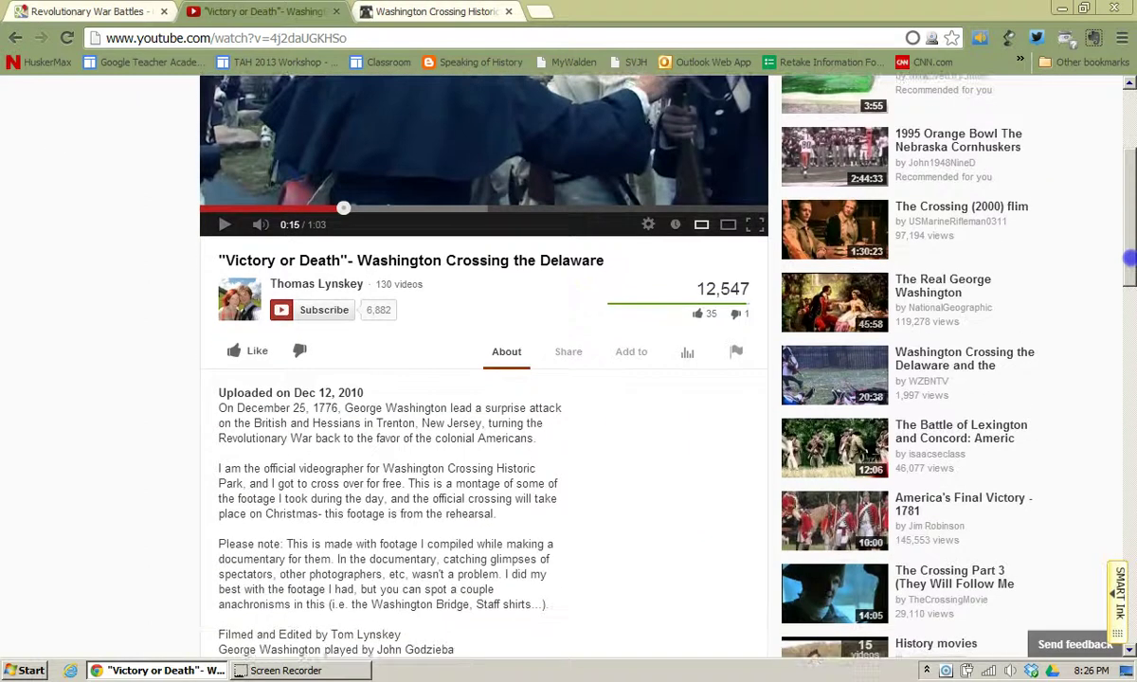
pyautogui.click(569, 345)
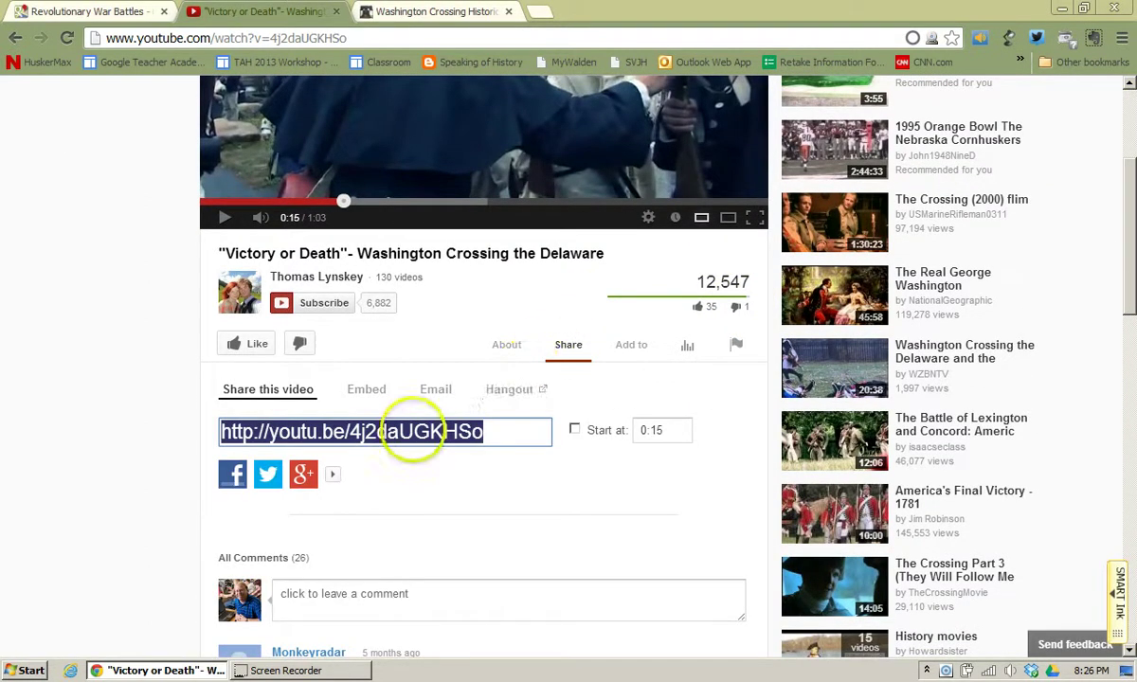
pyautogui.click(366, 389)
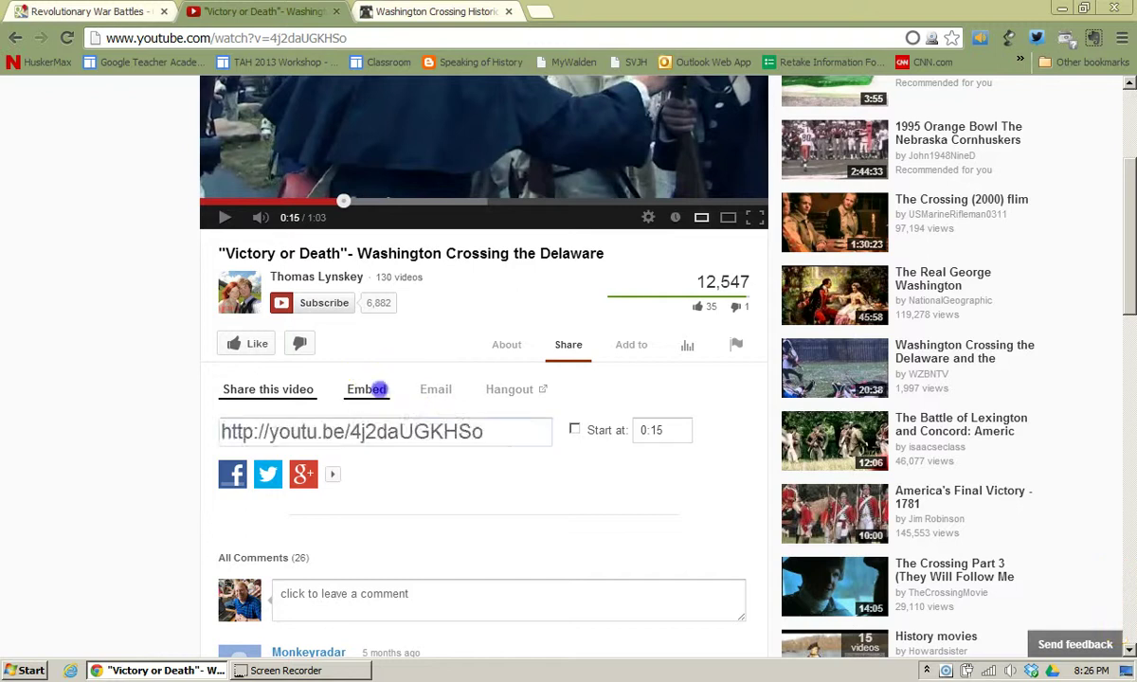
pyautogui.click(381, 467)
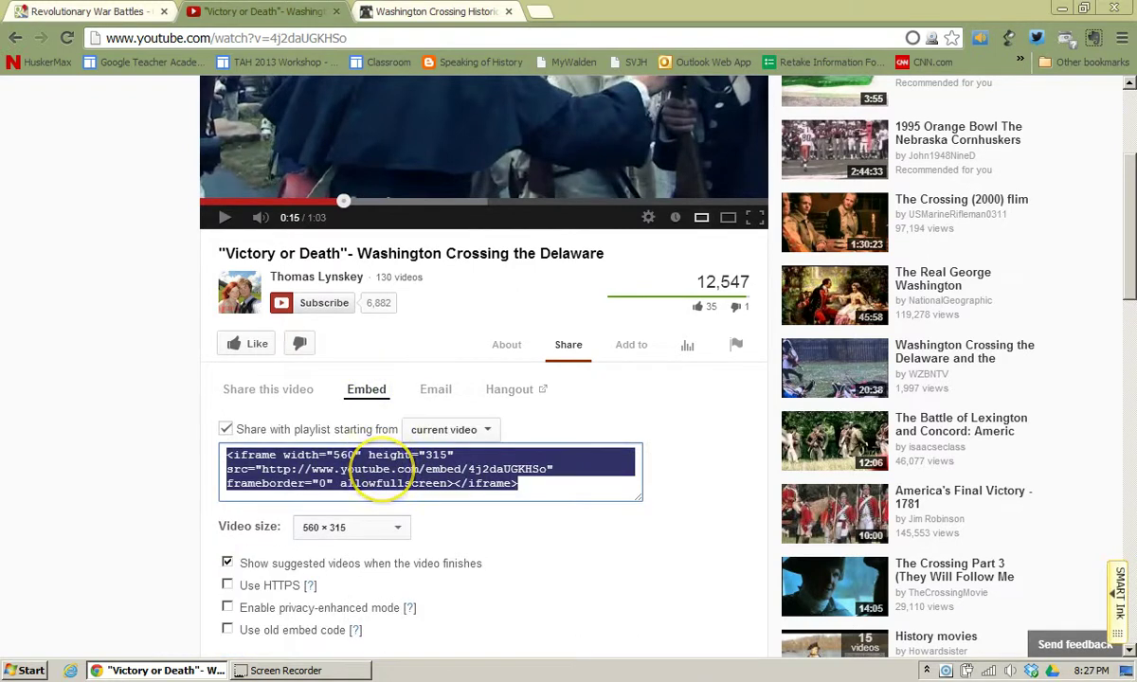
pyautogui.rightClick(382, 470)
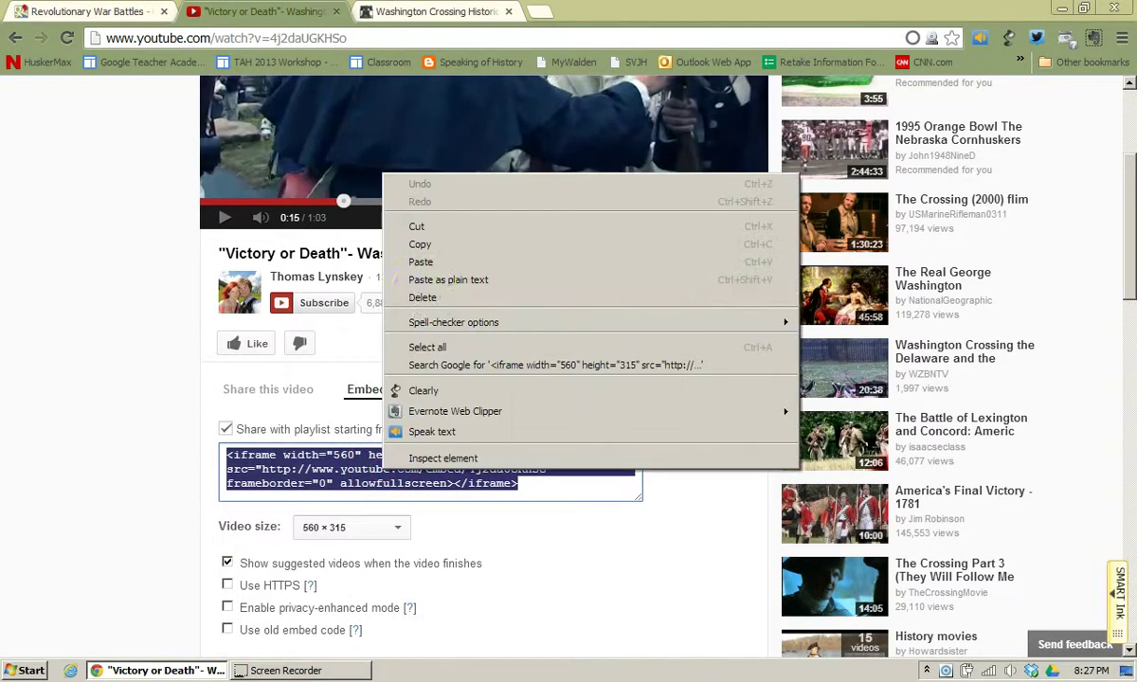
pyautogui.click(420, 245)
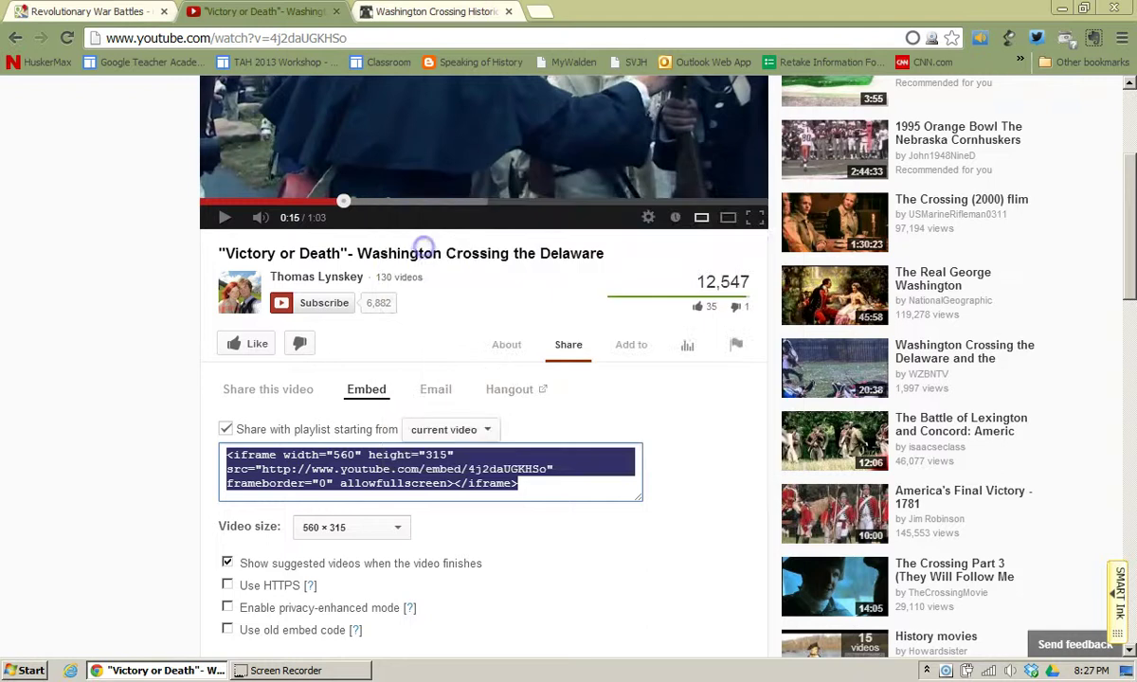
pyautogui.click(121, 13)
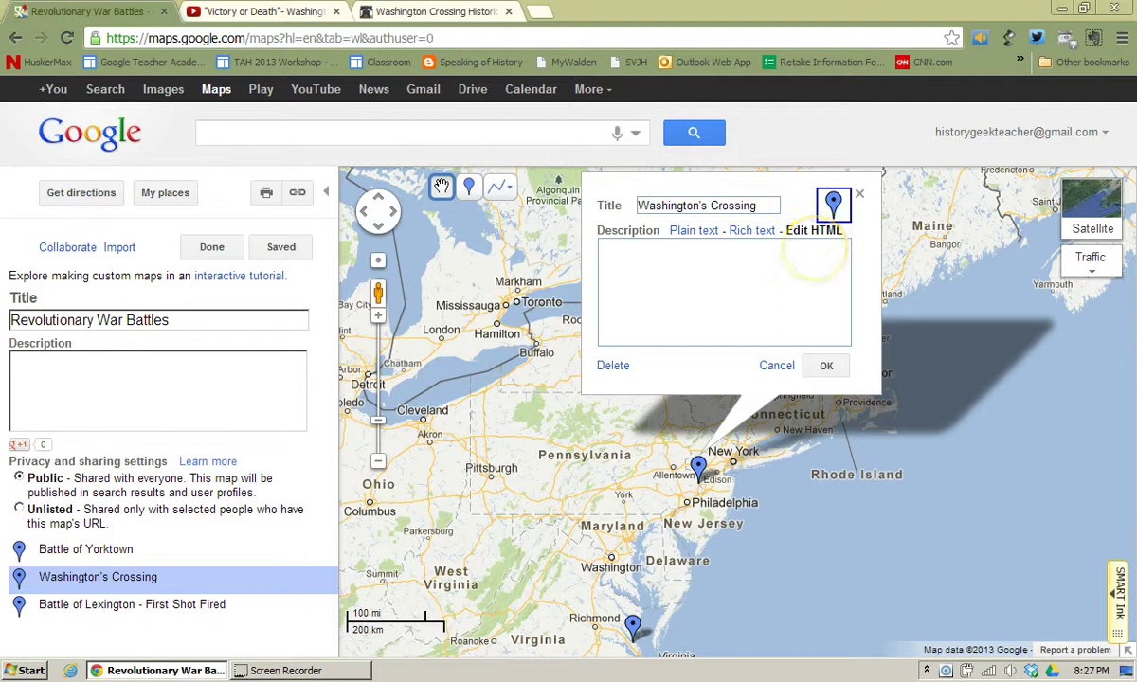
# - Paste the iframe embed code into Washington's Crossing's description, confirm it, and finish editing
pyautogui.rightClick(815, 247)
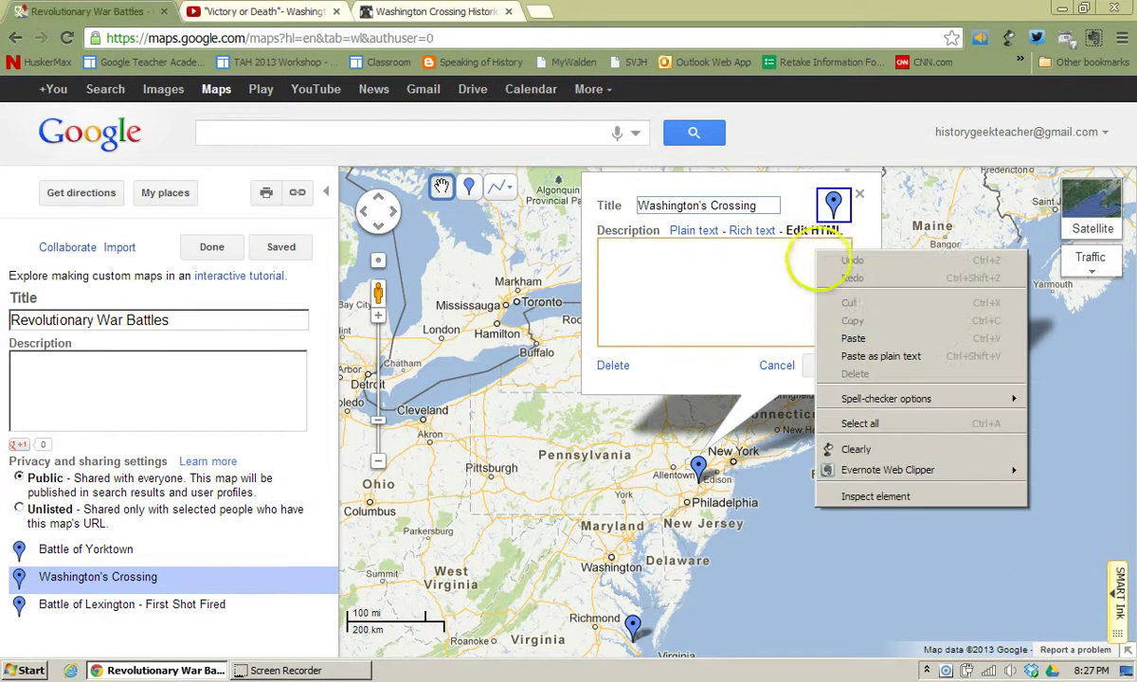
pyautogui.click(853, 338)
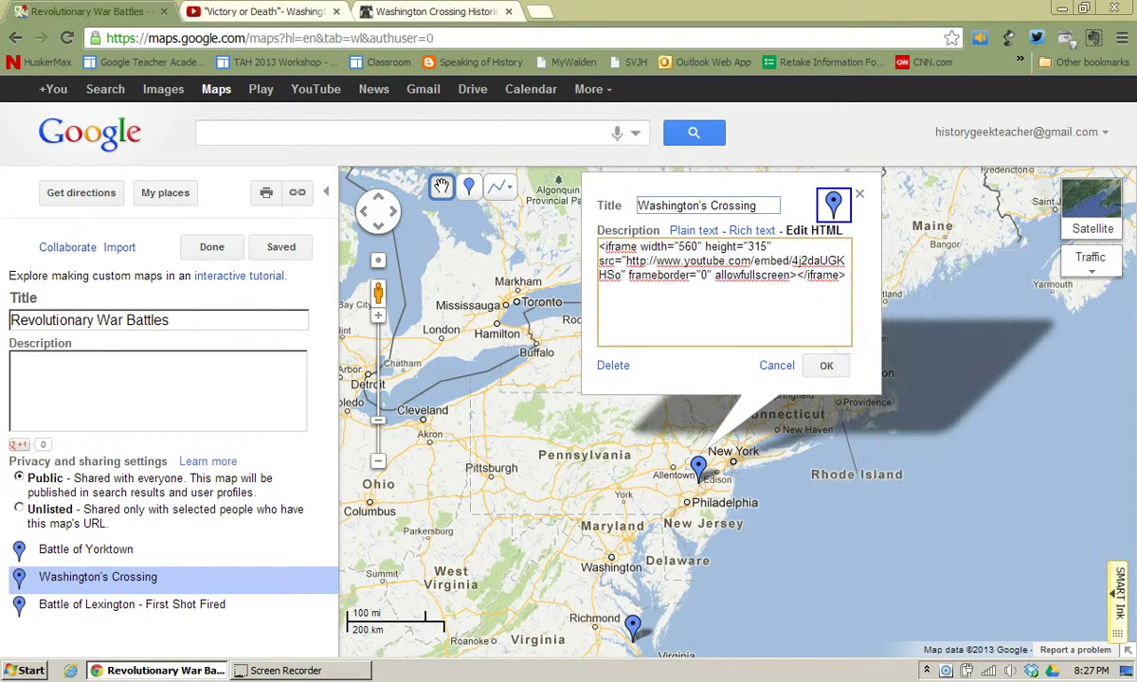
pyautogui.click(825, 366)
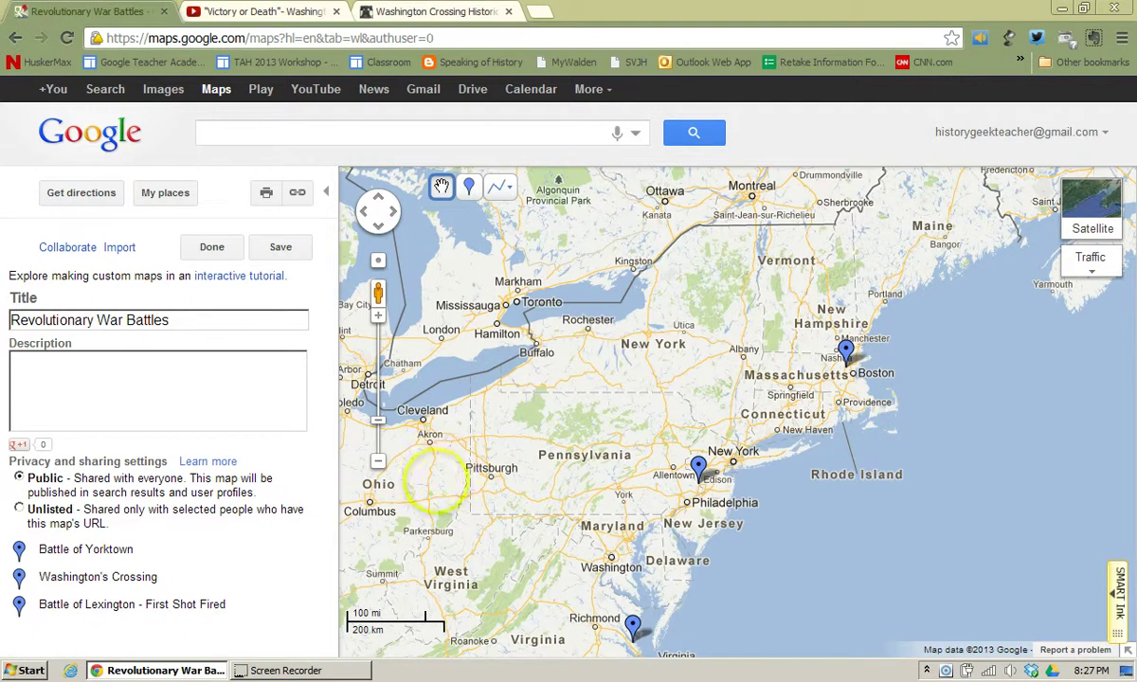
pyautogui.click(214, 247)
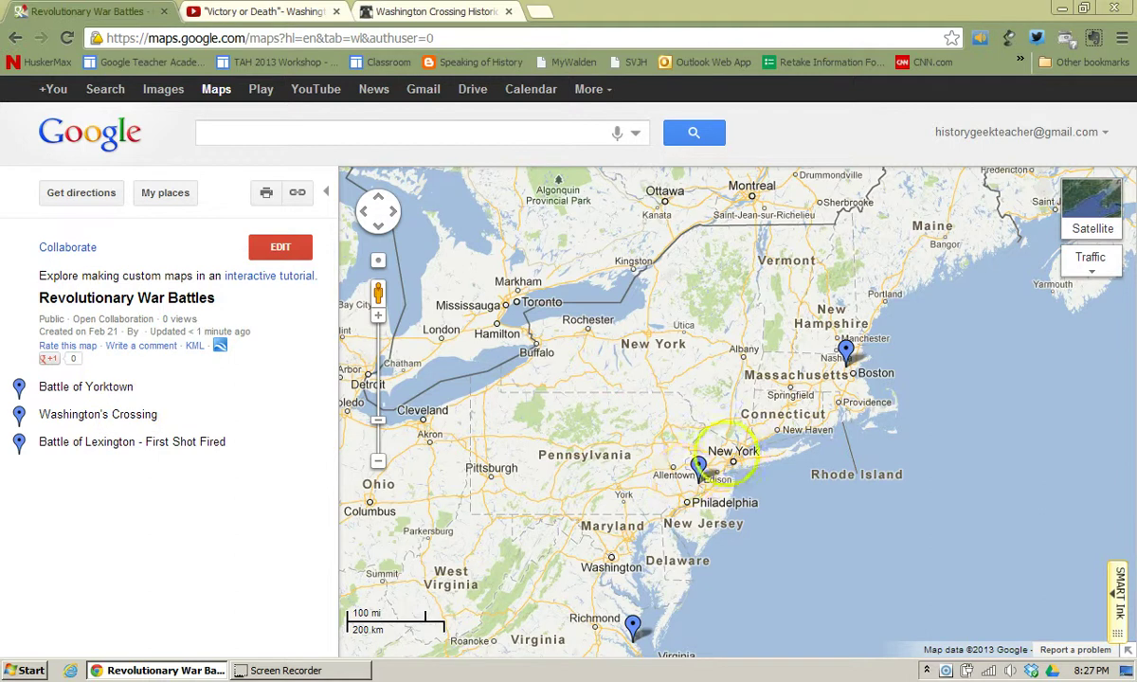
# - Reopen Washington's Crossing's info window and return the Revolutionary War Battles map to edit mode
pyautogui.click(699, 466)
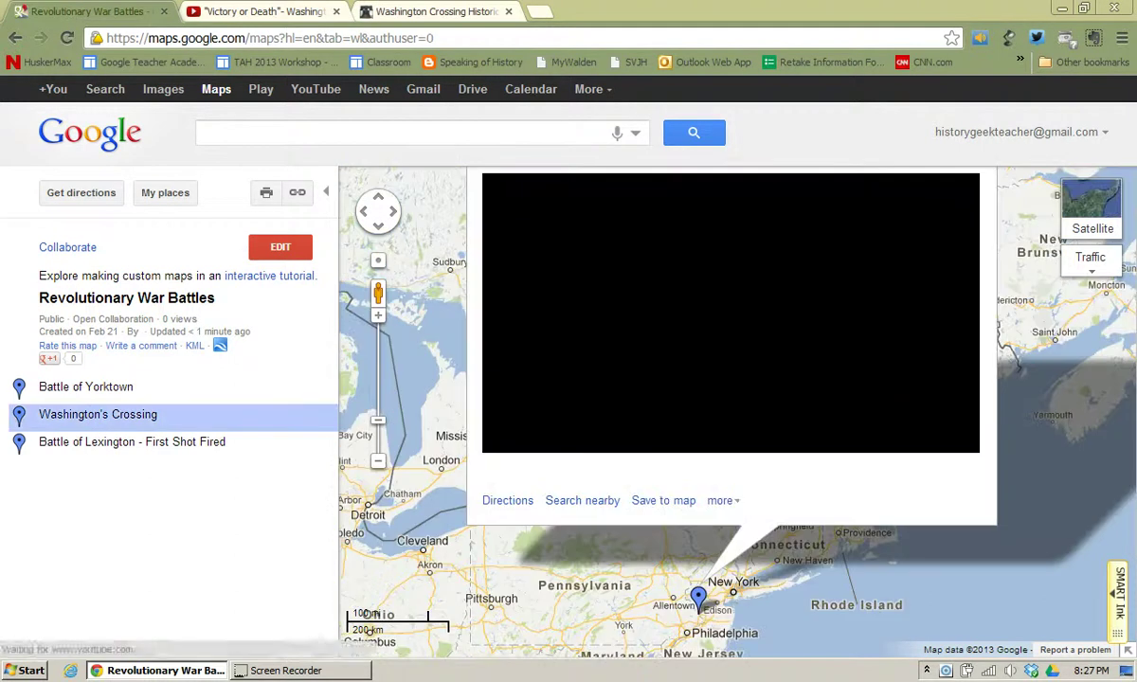
pyautogui.moveTo(1047, 431); pyautogui.dragTo(1012, 515)
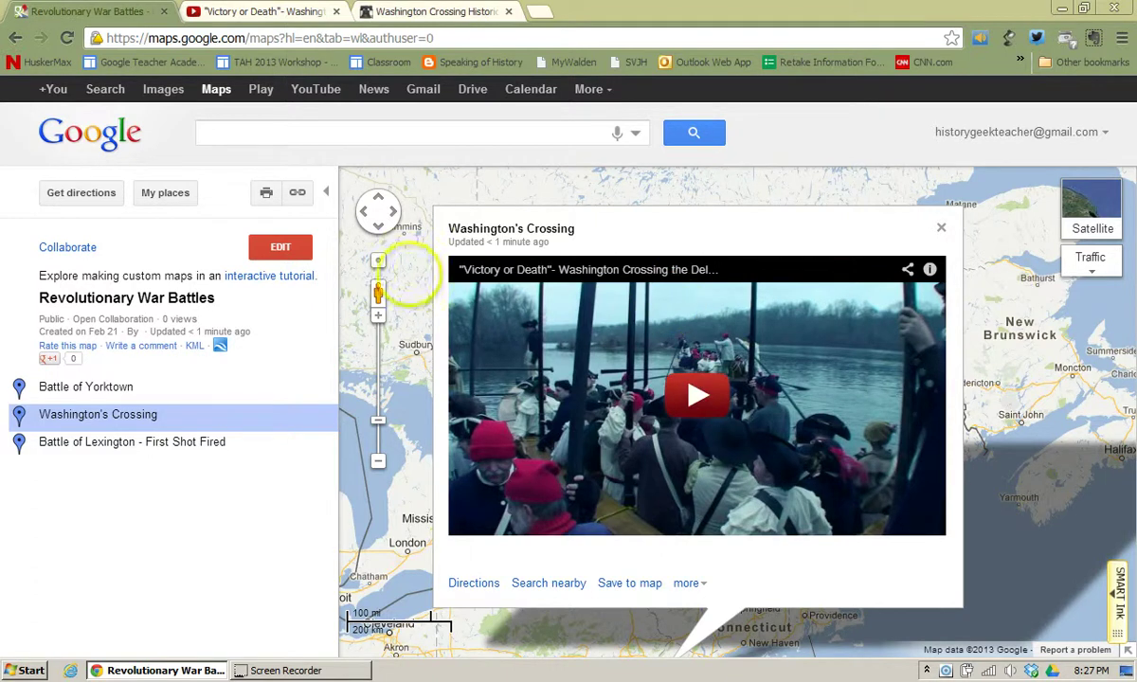
pyautogui.click(281, 247)
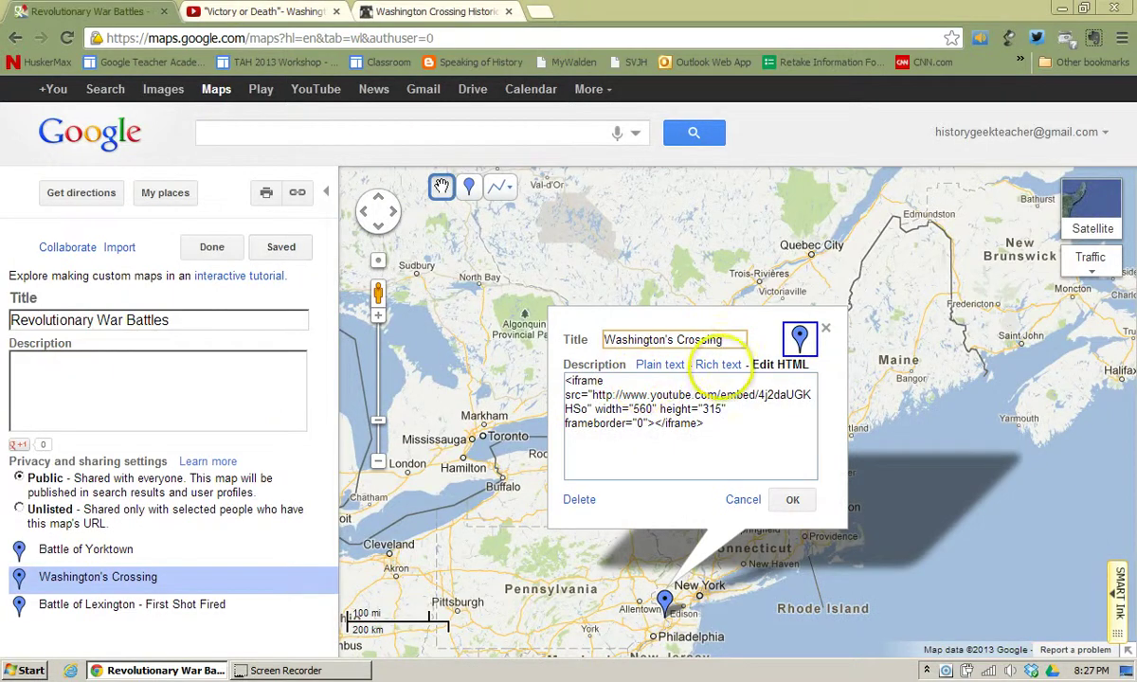
# - Delete the iframe embed code from the description's HTML and switch back to Rich text
pyautogui.click(722, 364)
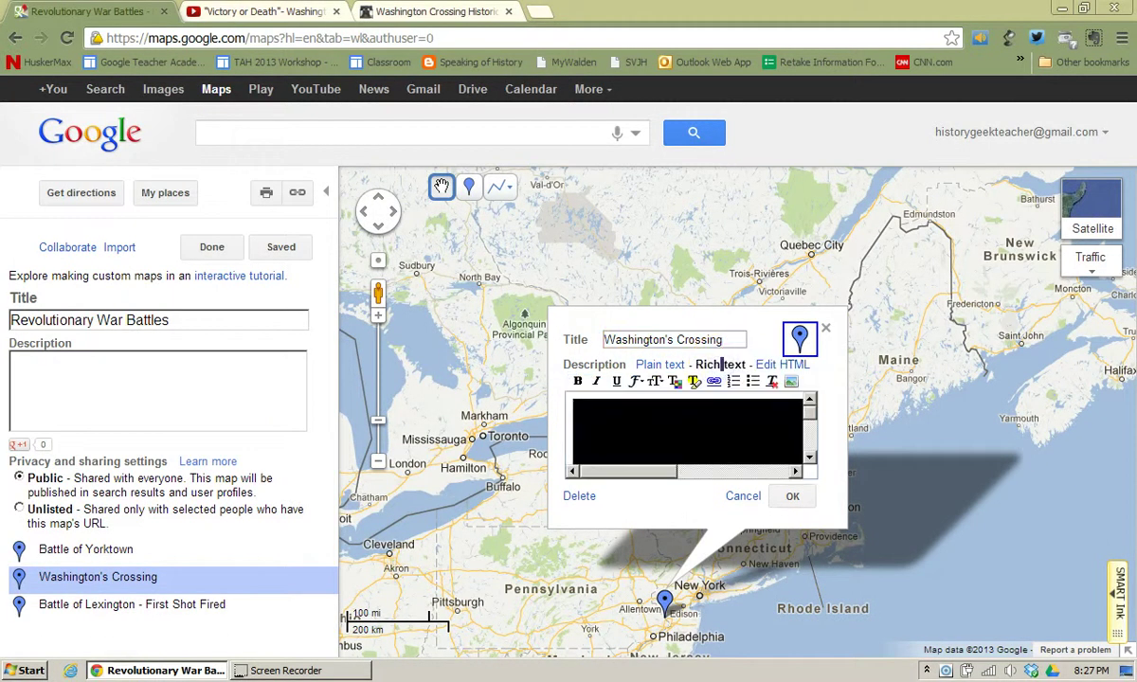
pyautogui.click(781, 364)
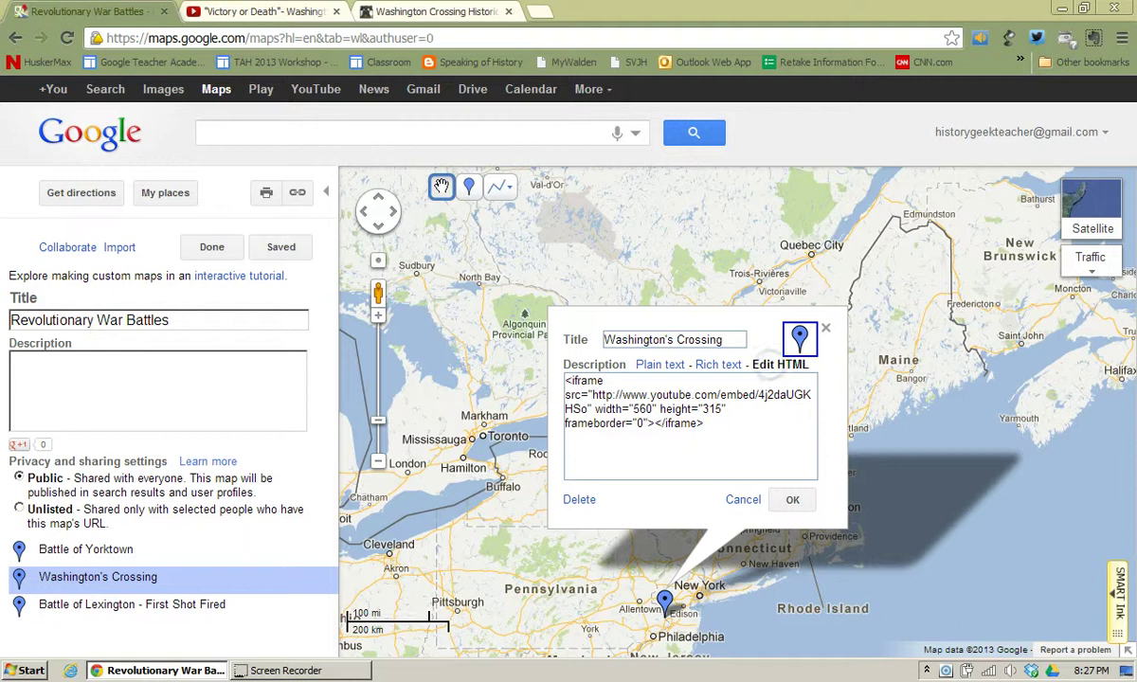
pyautogui.moveTo(706, 425); pyautogui.dragTo(554, 383)
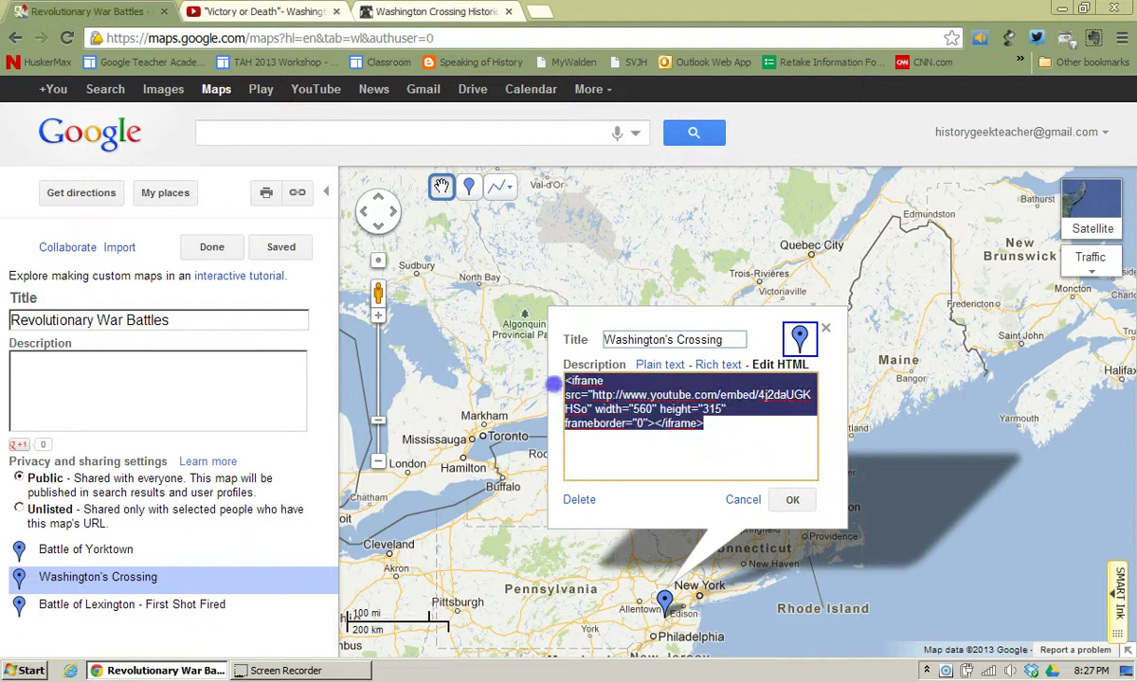
pyautogui.press('BackSpace')
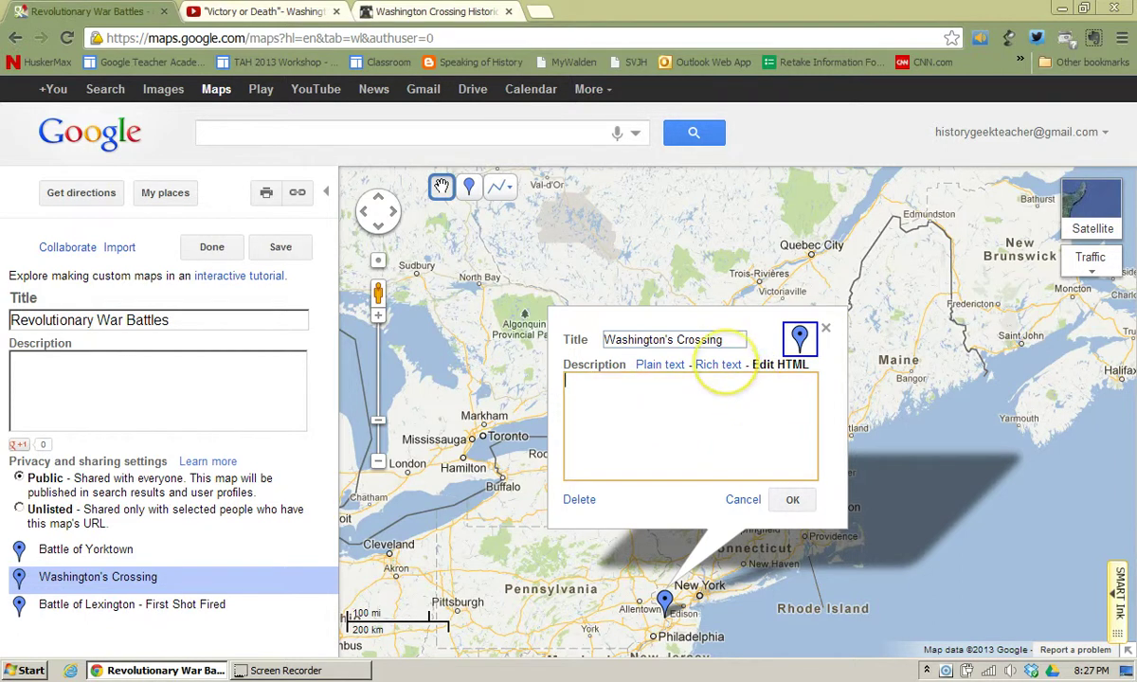
pyautogui.click(719, 366)
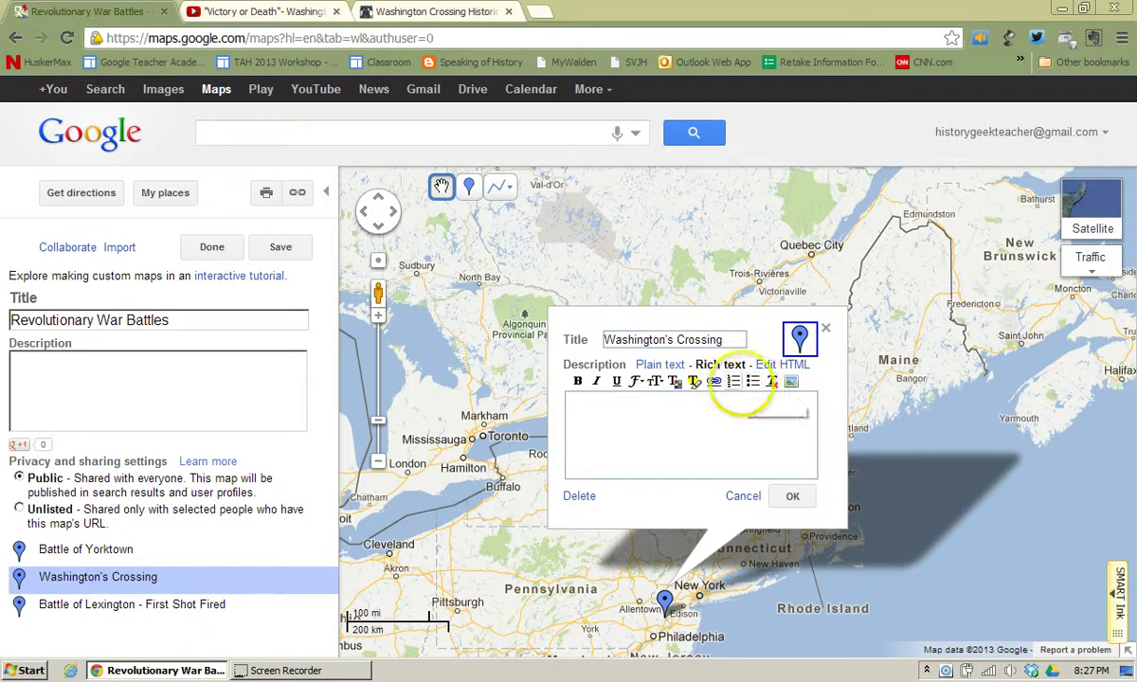
# - Copy the ushistory.org Washington Crossing park page's web address
pyautogui.click(428, 13)
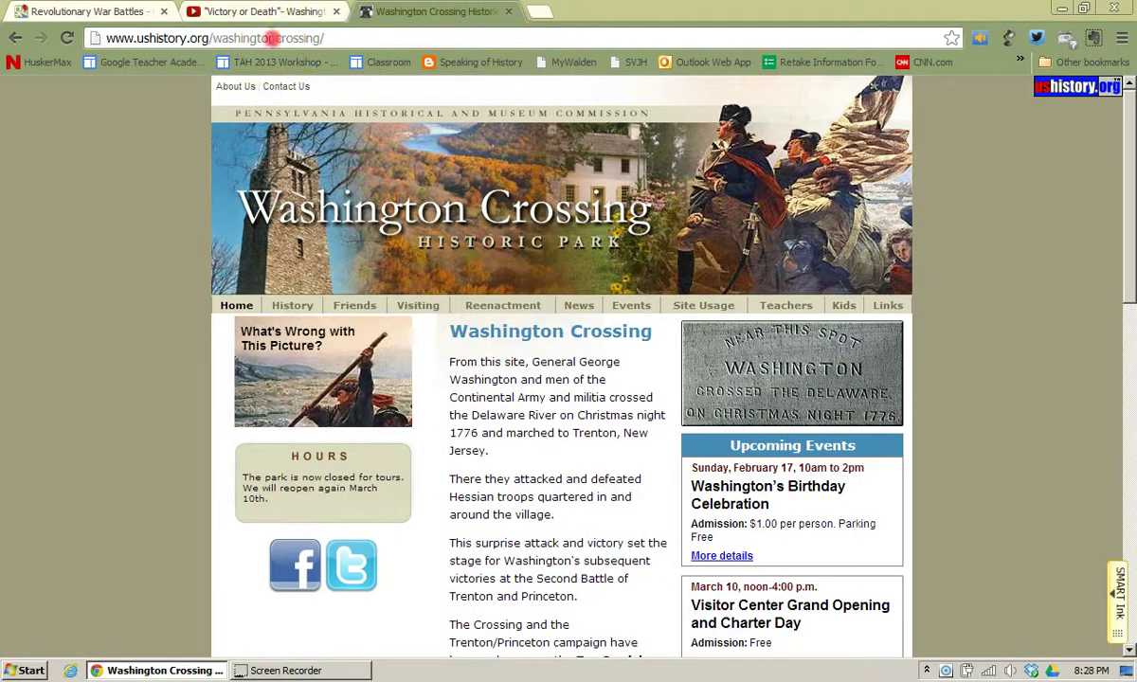
pyautogui.rightClick(272, 38)
pyautogui.hotkey('ctrl', 'c')
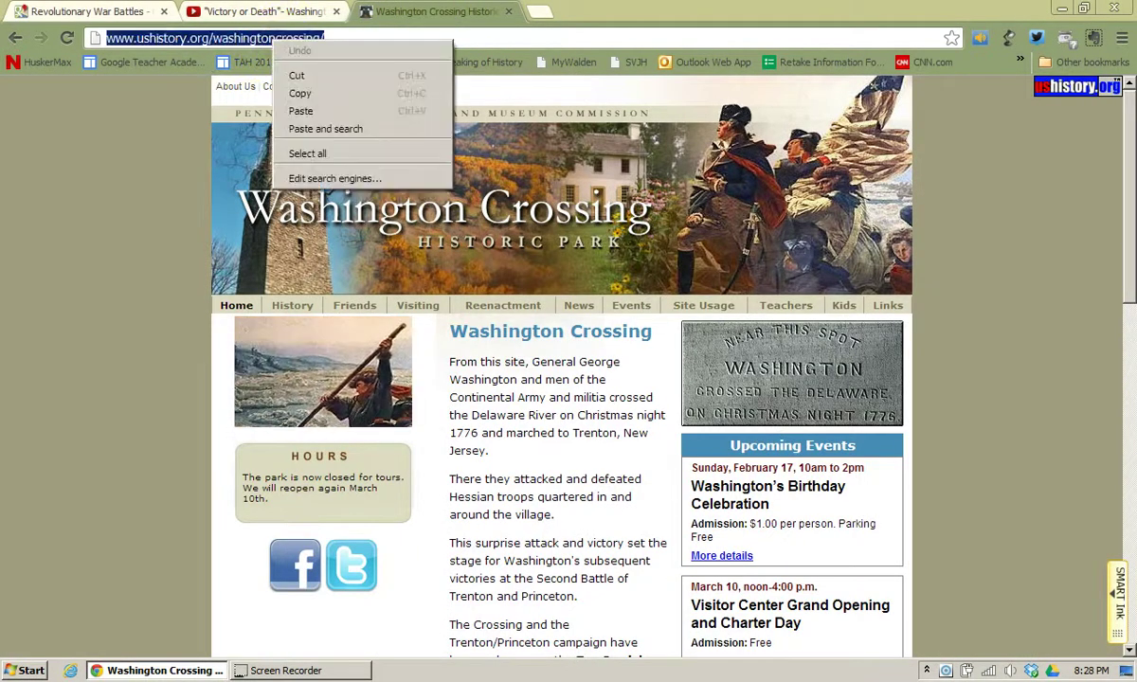
pyautogui.click(299, 92)
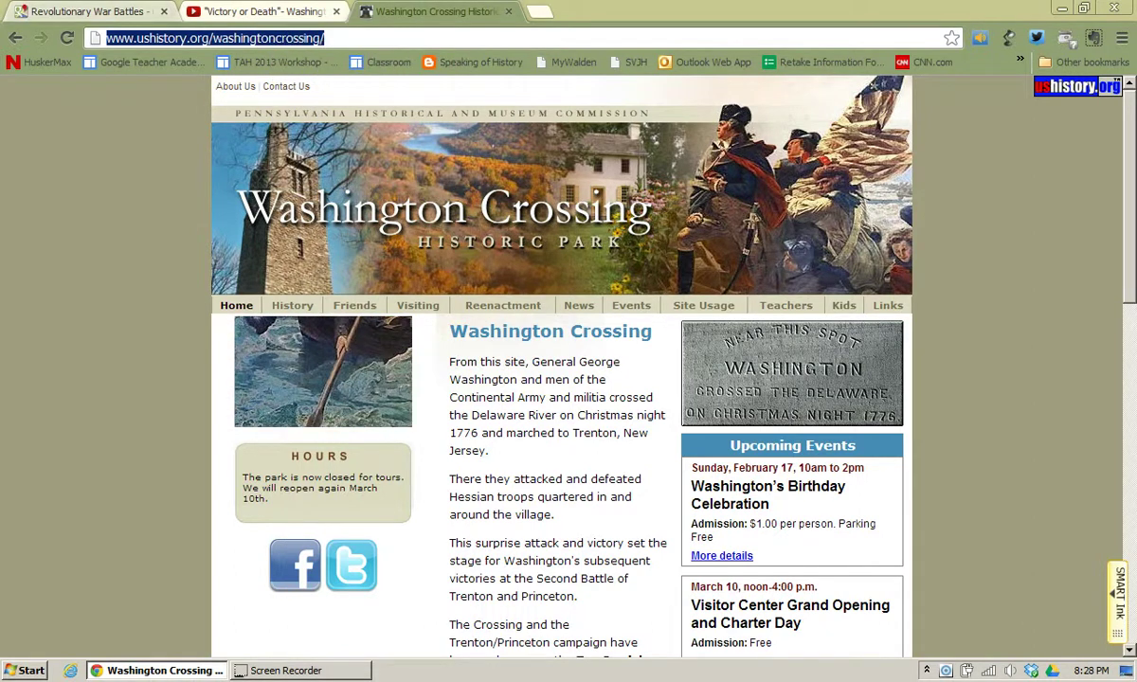
pyautogui.click(94, 11)
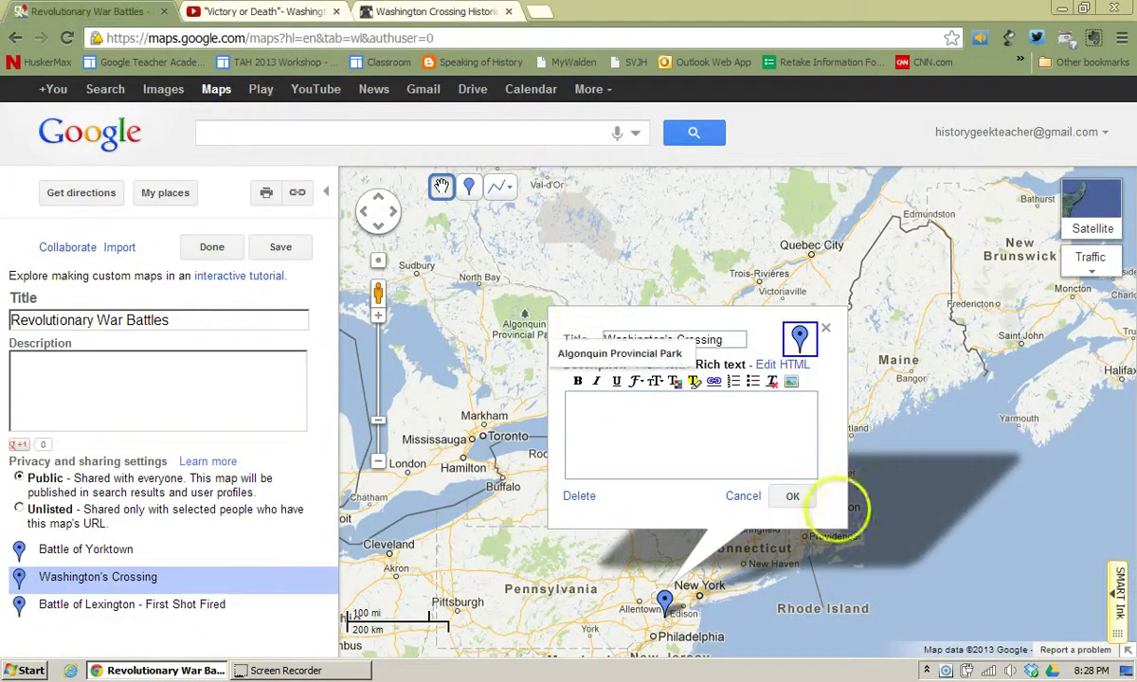
# - Type the description 'Washington's Crossing State Park' and link it to the copied park URL
pyautogui.click(655, 402)
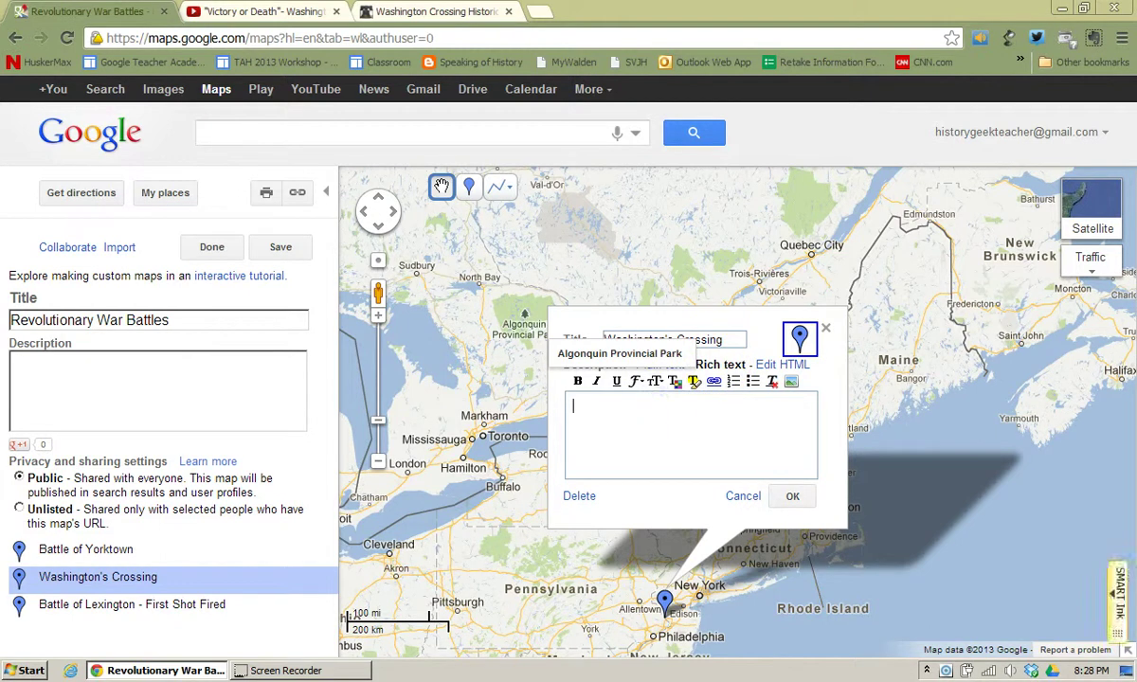
pyautogui.write("Washington's Crossing State Park")
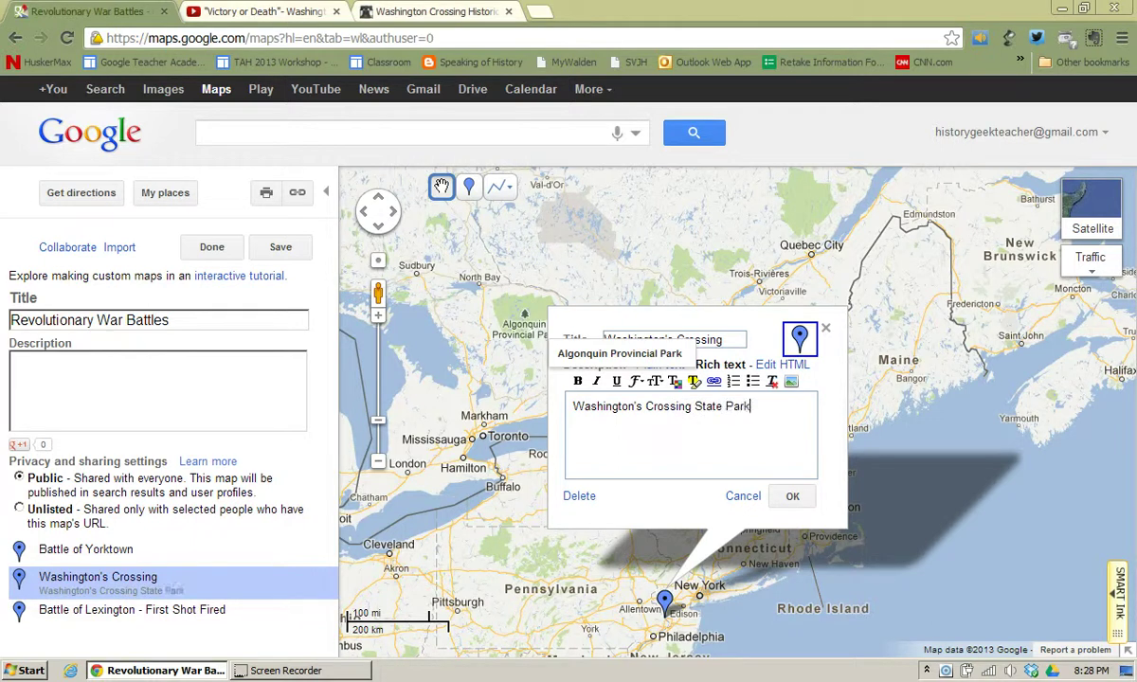
pyautogui.moveTo(808, 419); pyautogui.dragTo(559, 416)
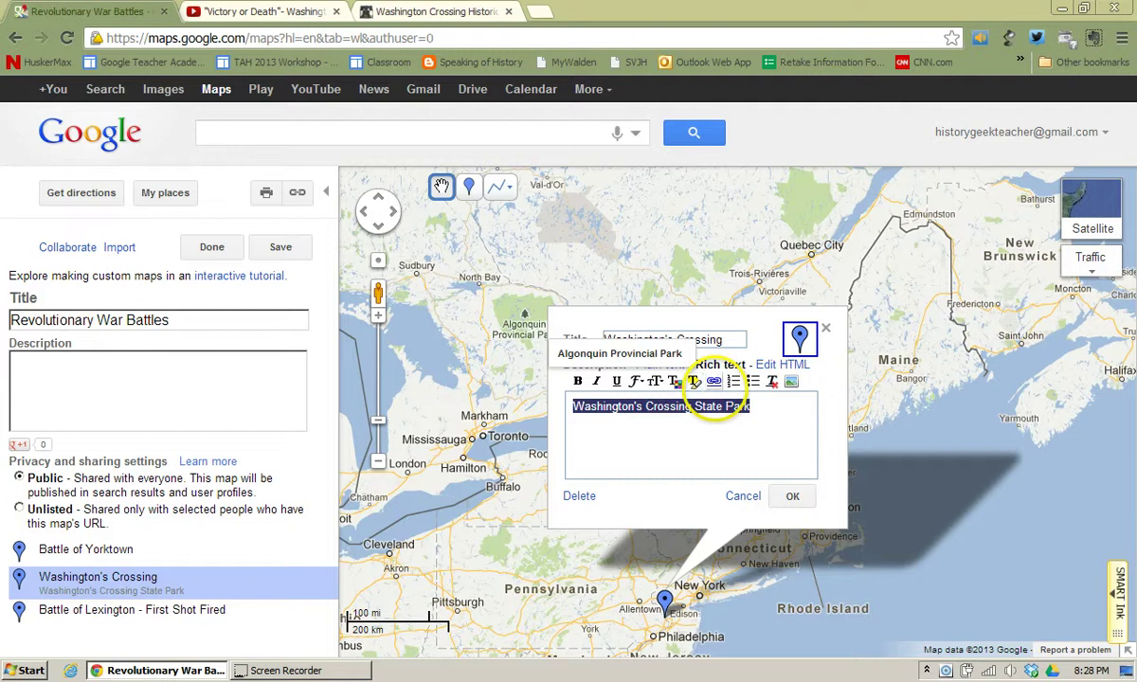
pyautogui.click(714, 381)
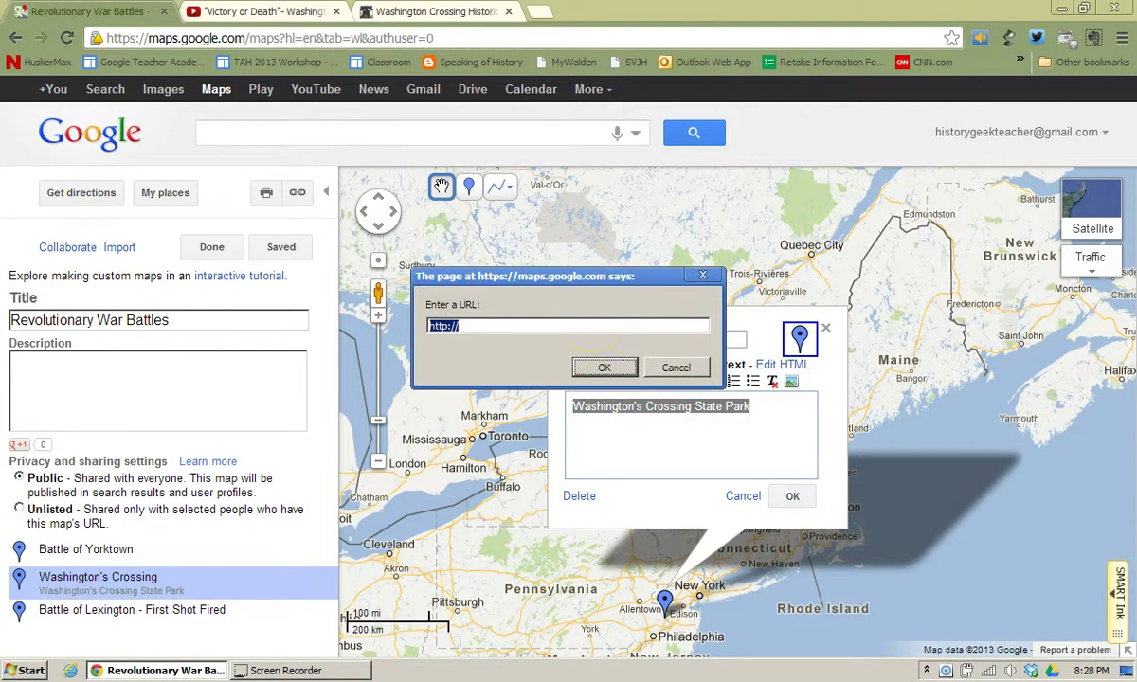
pyautogui.hotkey('ctrl', 'v')
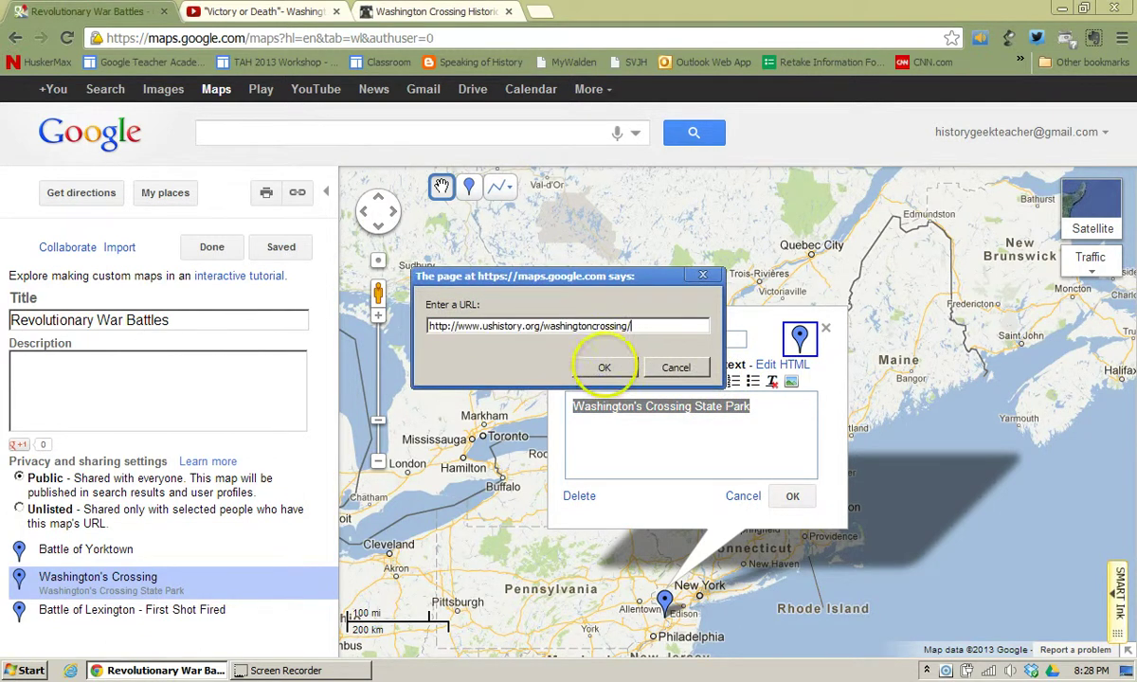
pyautogui.click(603, 366)
# - Confirm the placemark edit, save the map, and leave edit mode
pyautogui.click(792, 496)
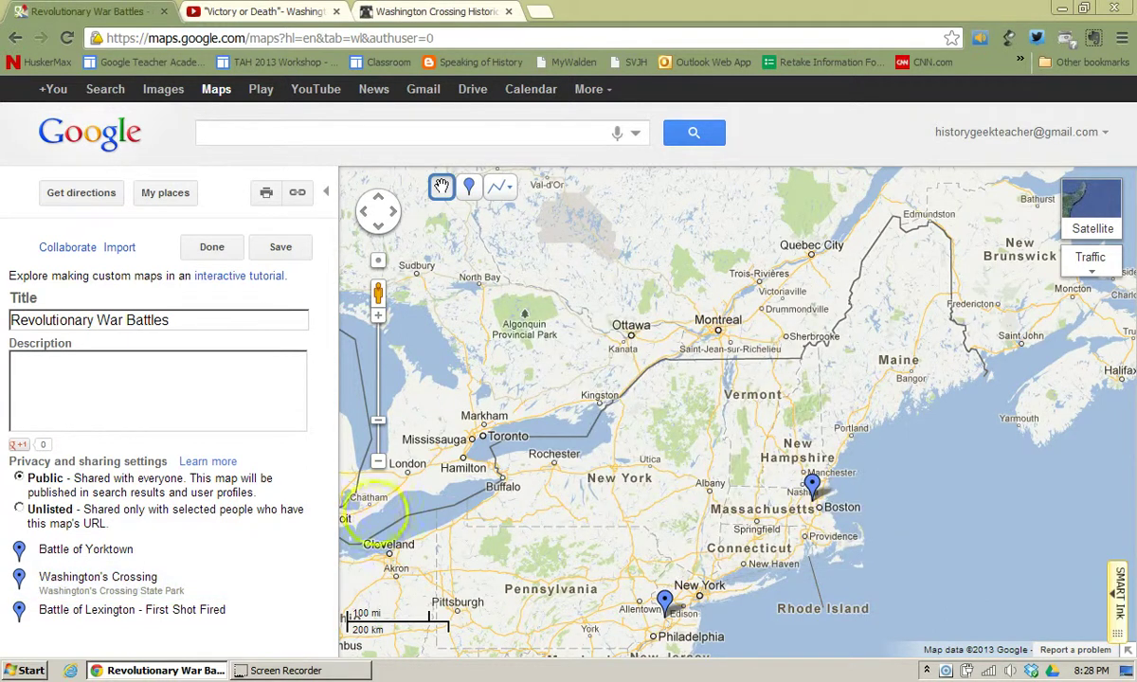
pyautogui.click(272, 248)
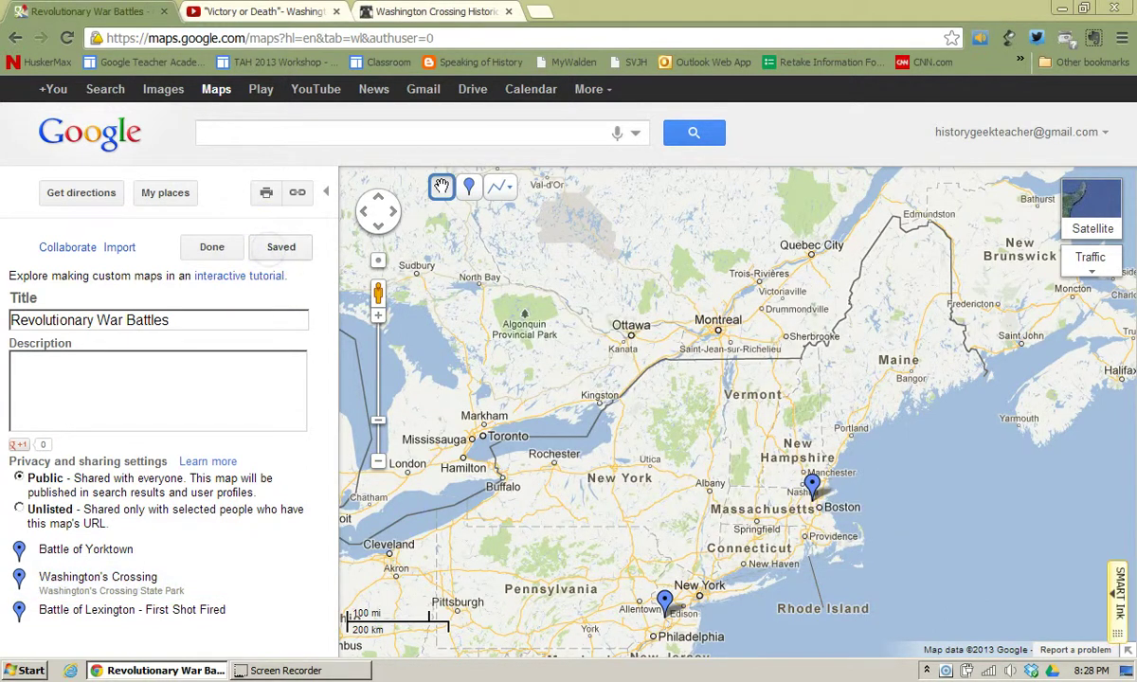
pyautogui.click(218, 248)
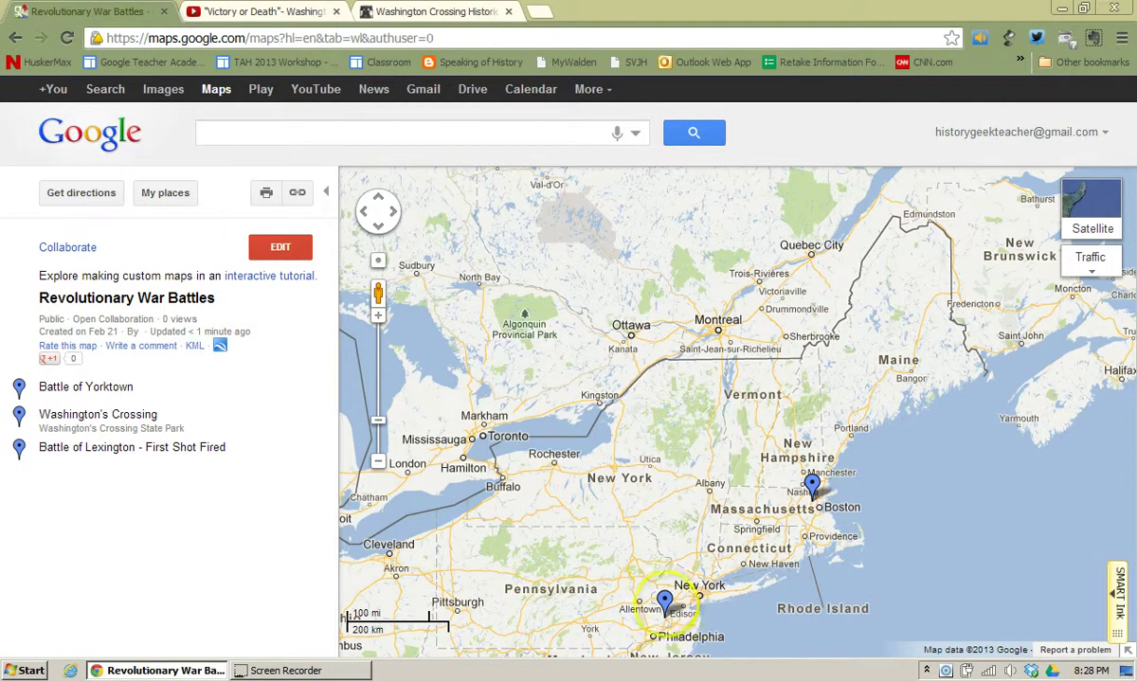
# - Follow the State Park link in Washington's Crossing's info window to the ushistory.org page
pyautogui.click(664, 600)
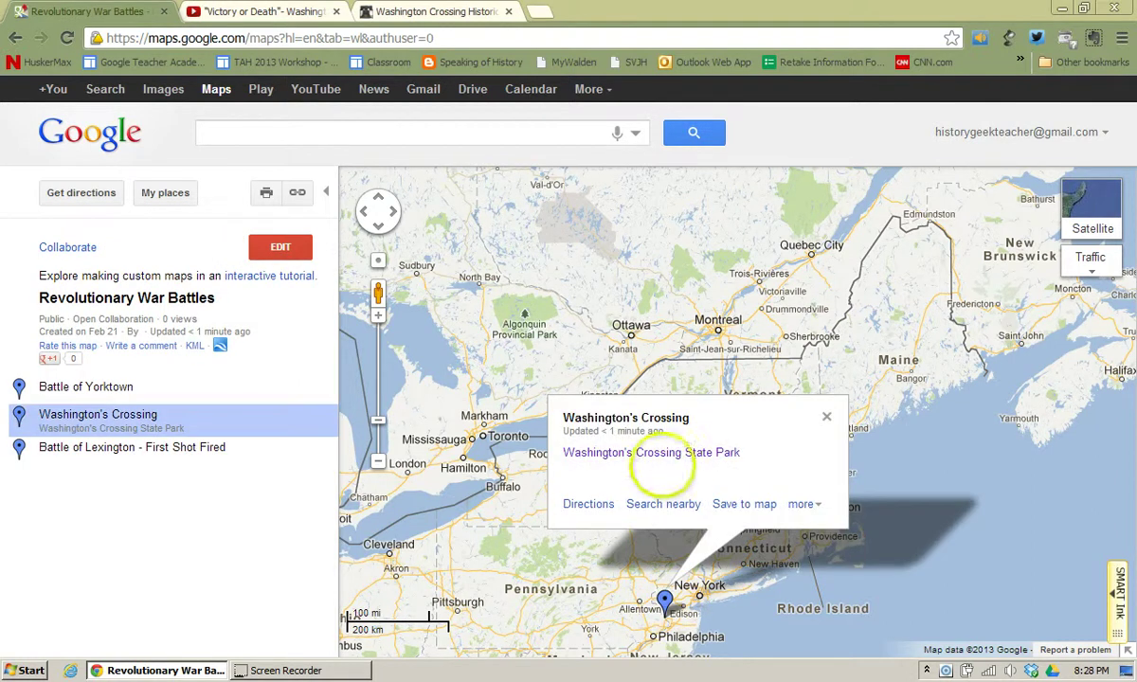
pyautogui.click(661, 453)
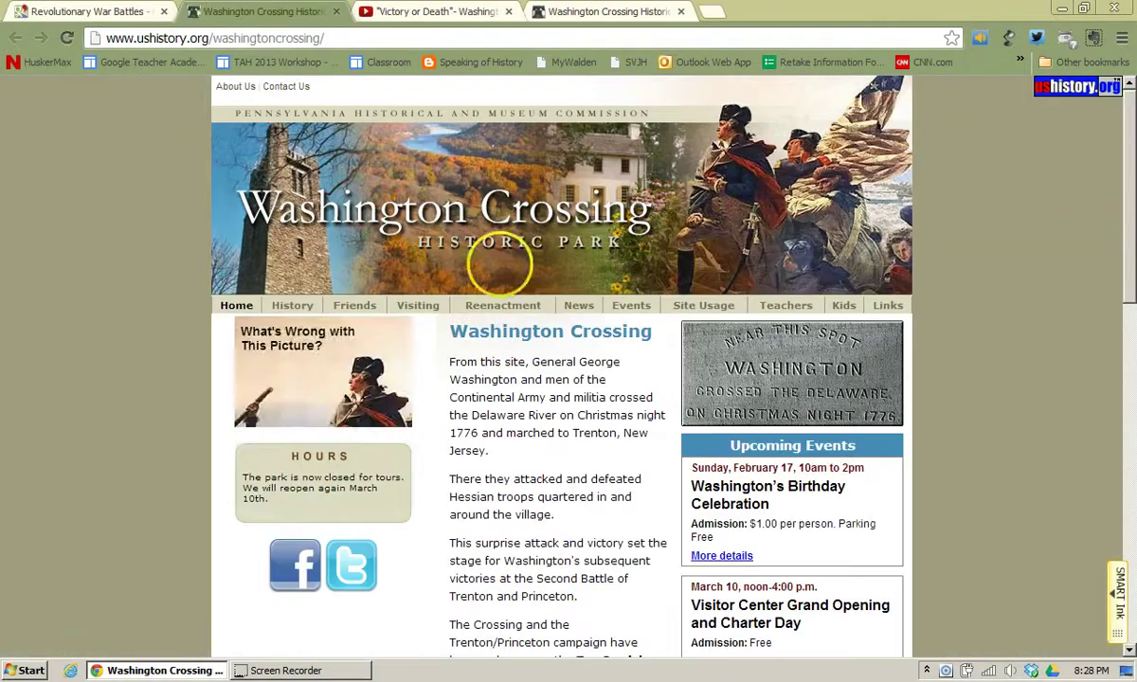
pyautogui.click(105, 12)
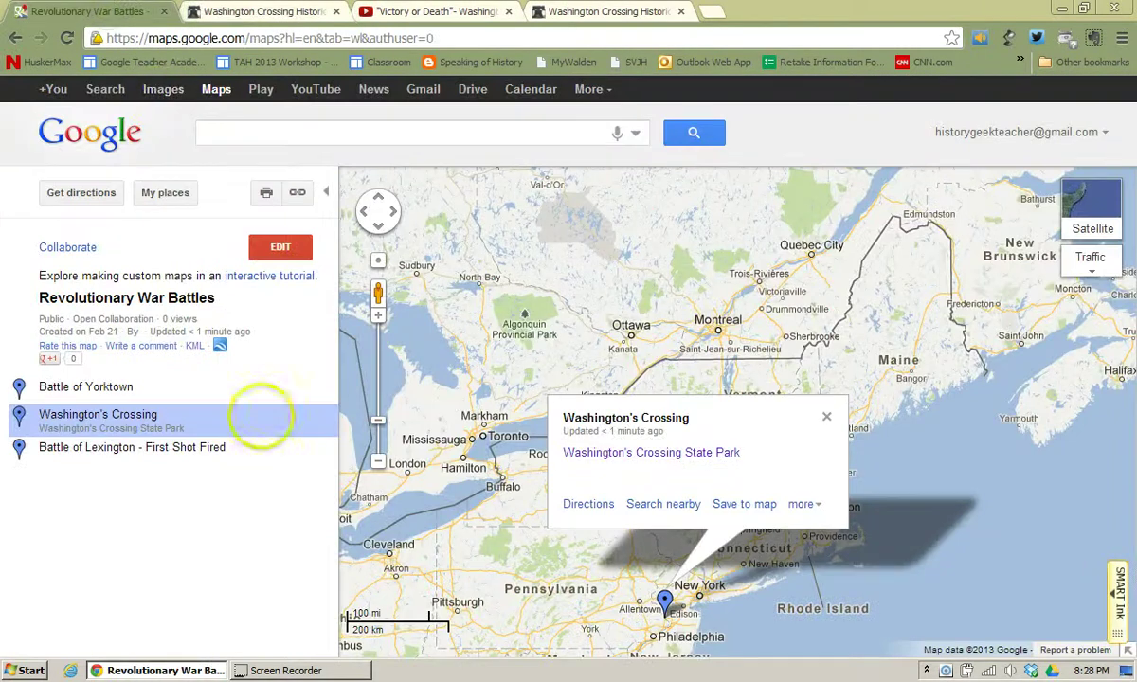